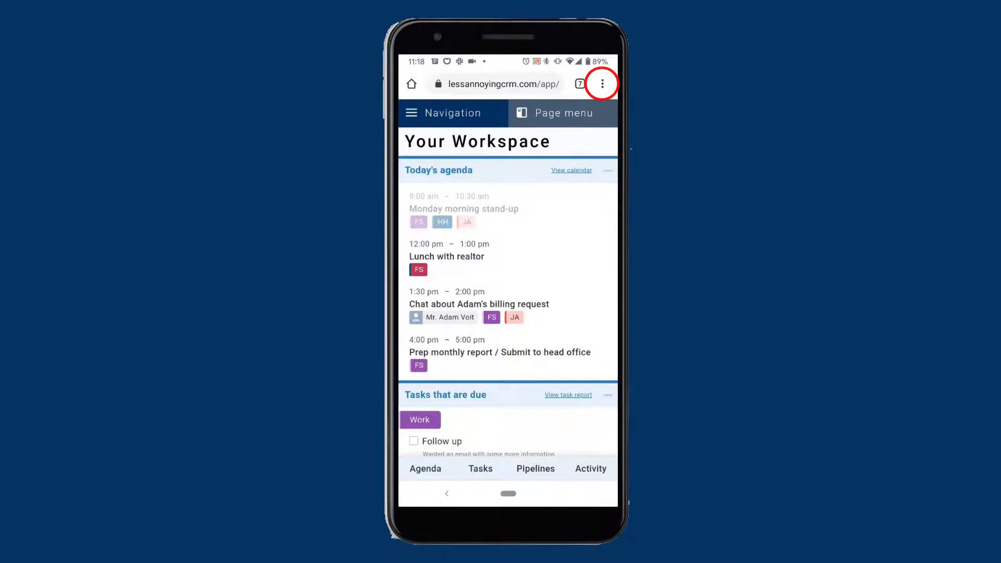
- Open Chrome's Add to Home screen prompt for the CRM workspace page
click(602, 83)
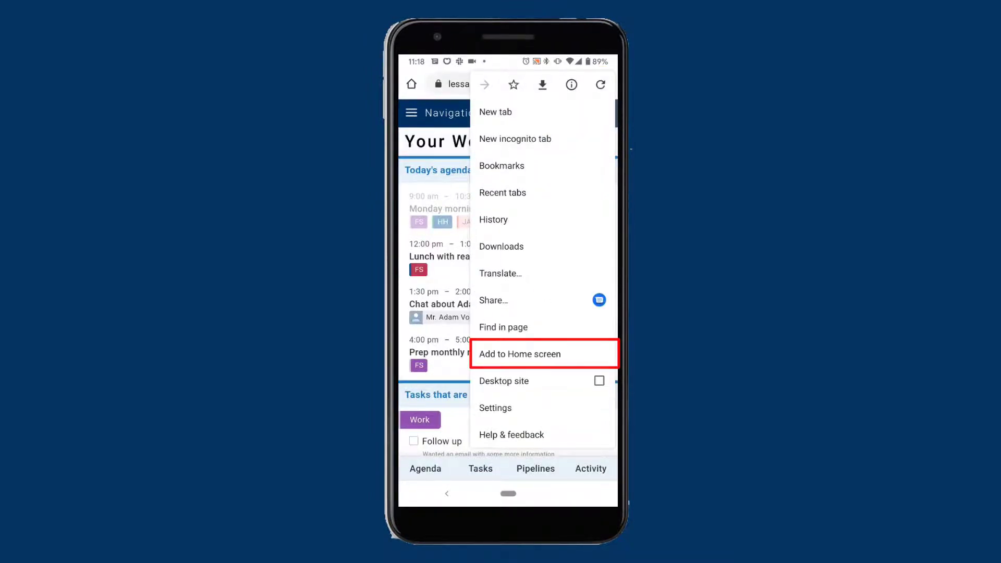
click(519, 354)
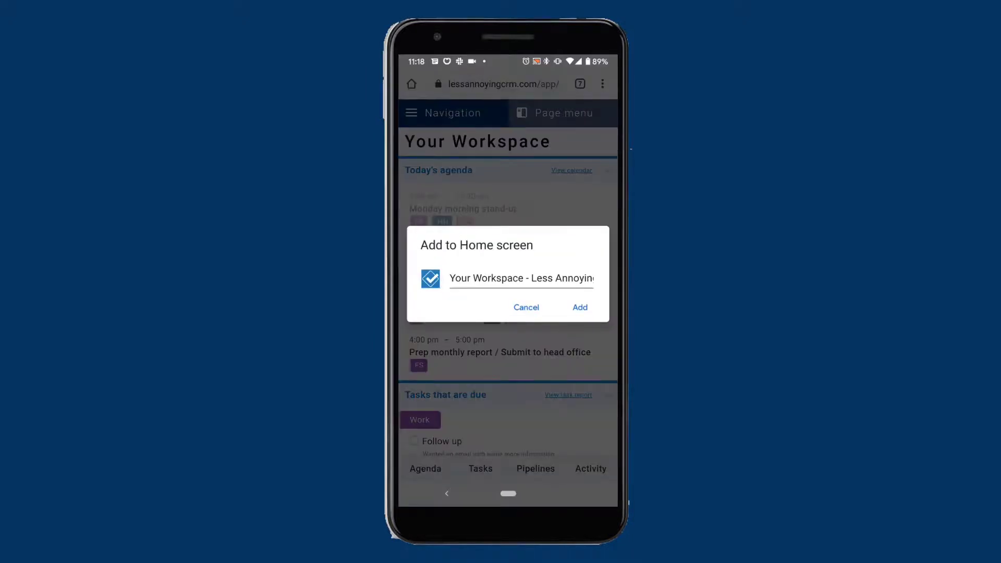
- Rename the shortcut to LACRM, add it, and place it beside Settings on the home screen
click(521, 278)
double_click(521, 197)
text(LACR)
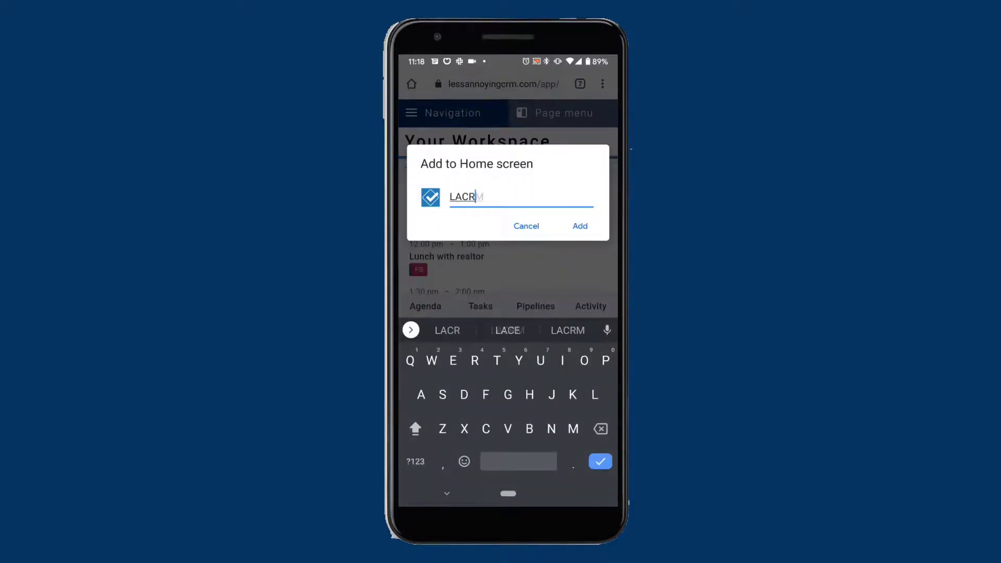
text(M)
click(580, 227)
click(558, 344)
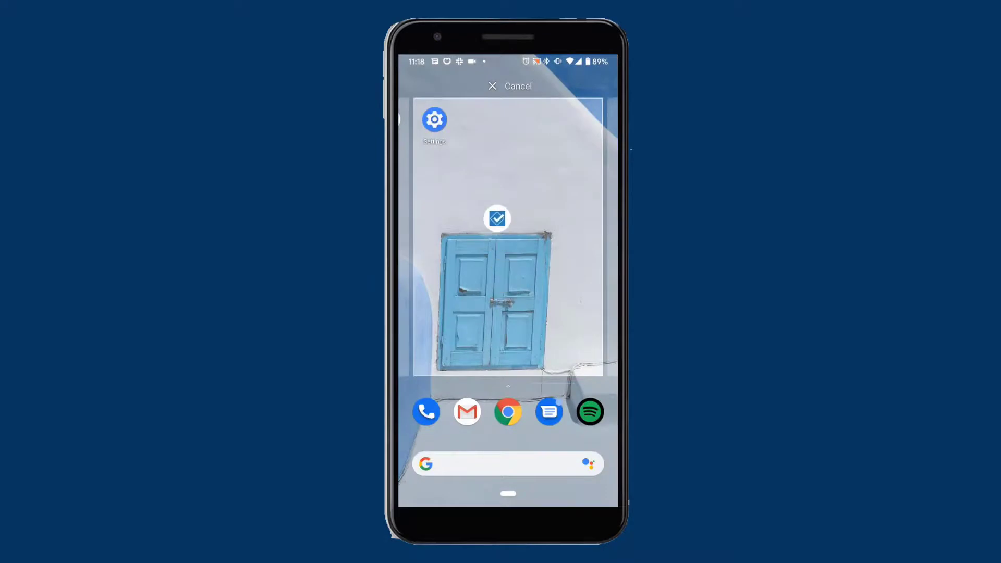
drag(497, 219, 467, 117)
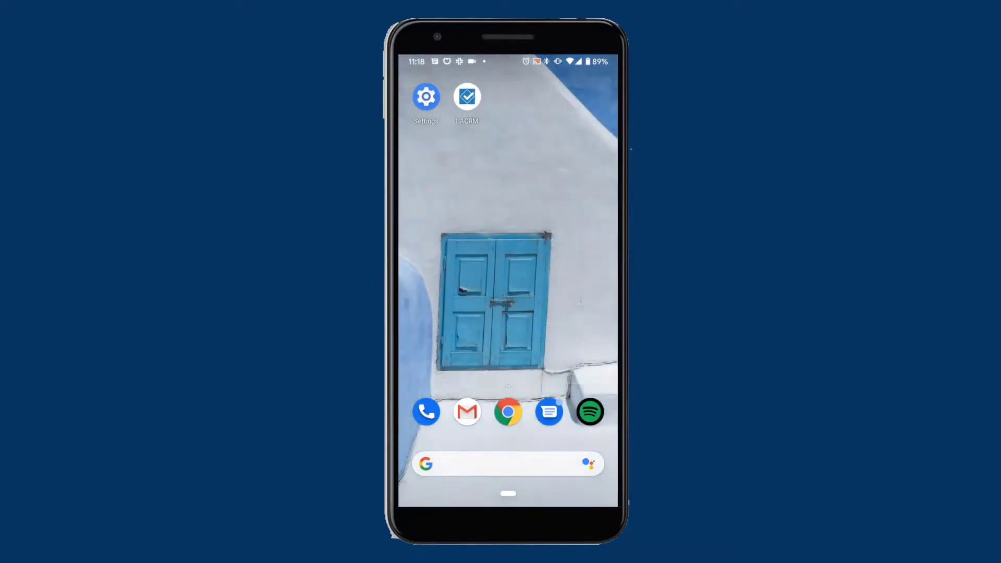